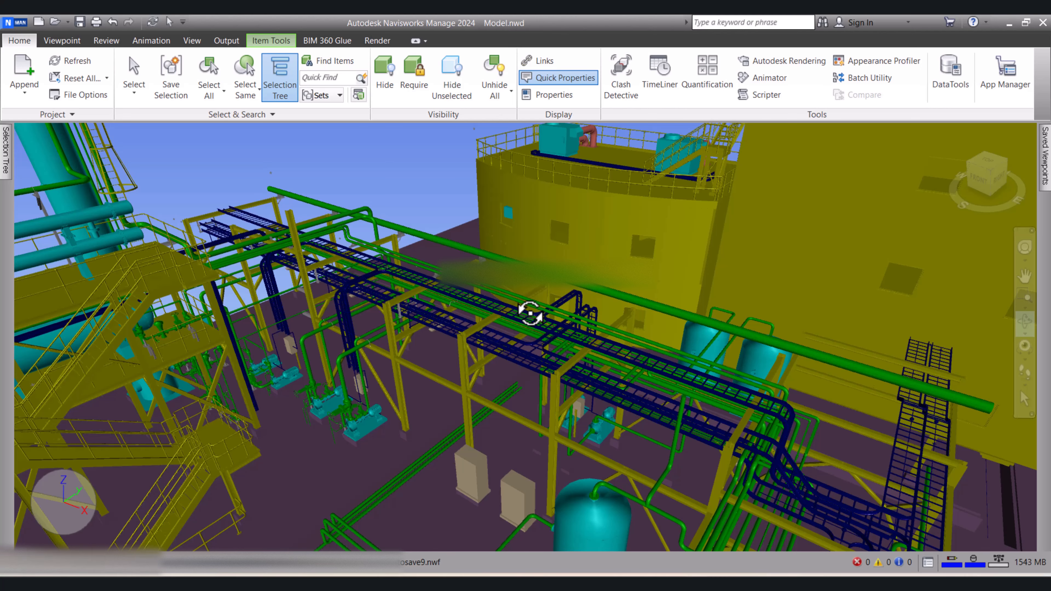
Open Clash Detective, add a clash test and name it PIP02VSSTRU02
left_click_drag(504, 300, 418, 224)
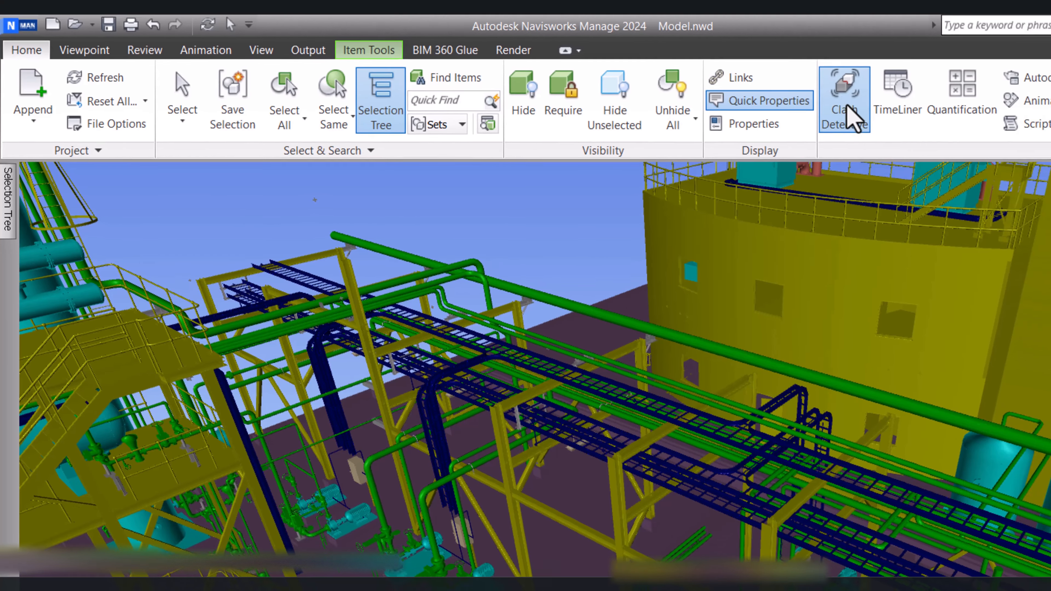
left_click(885, 118)
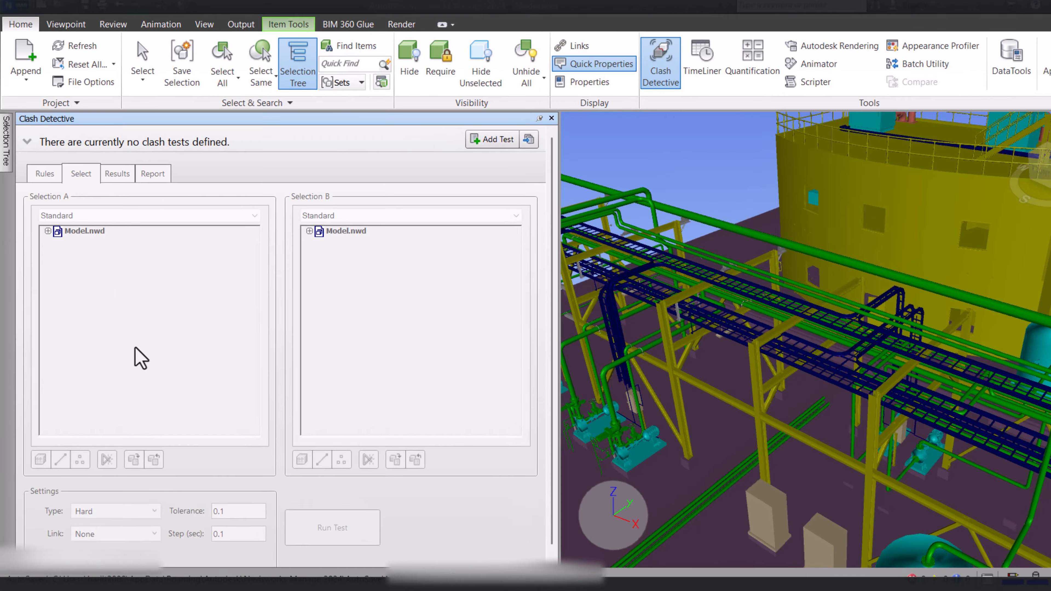
left_click(62, 166)
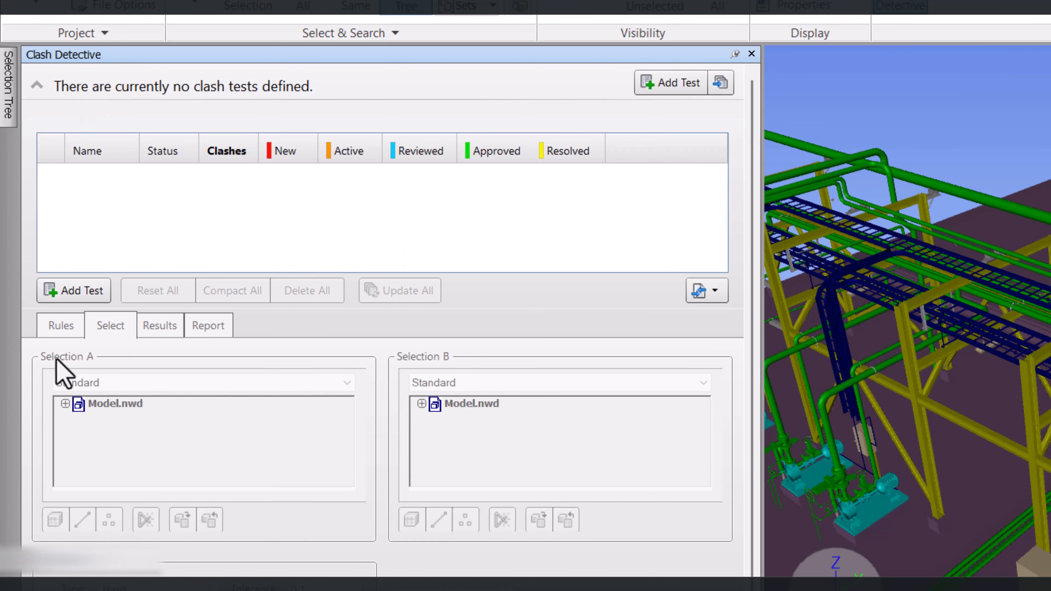
left_click(63, 295)
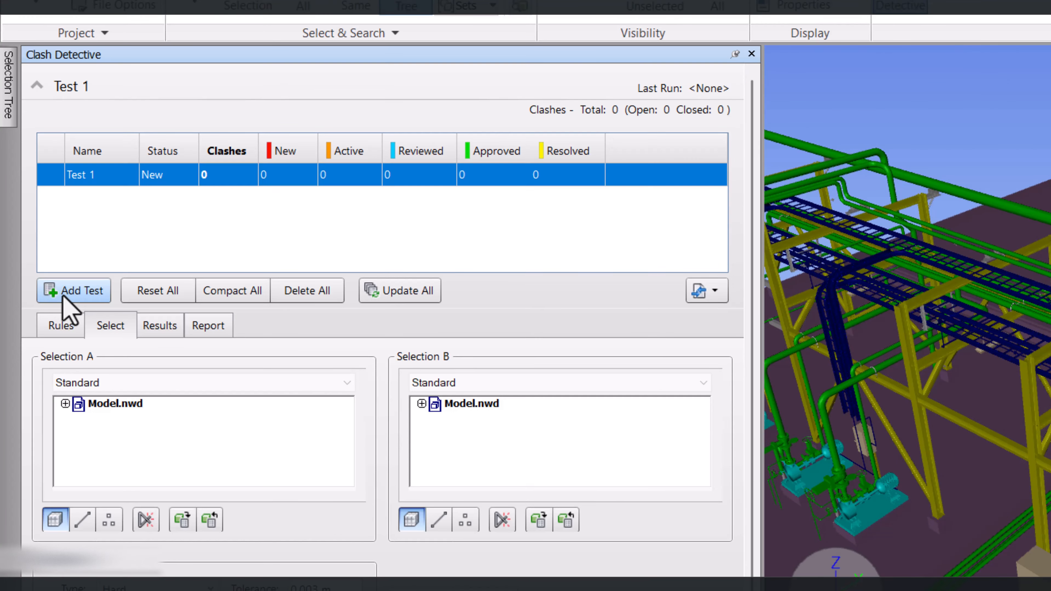
left_click(90, 173)
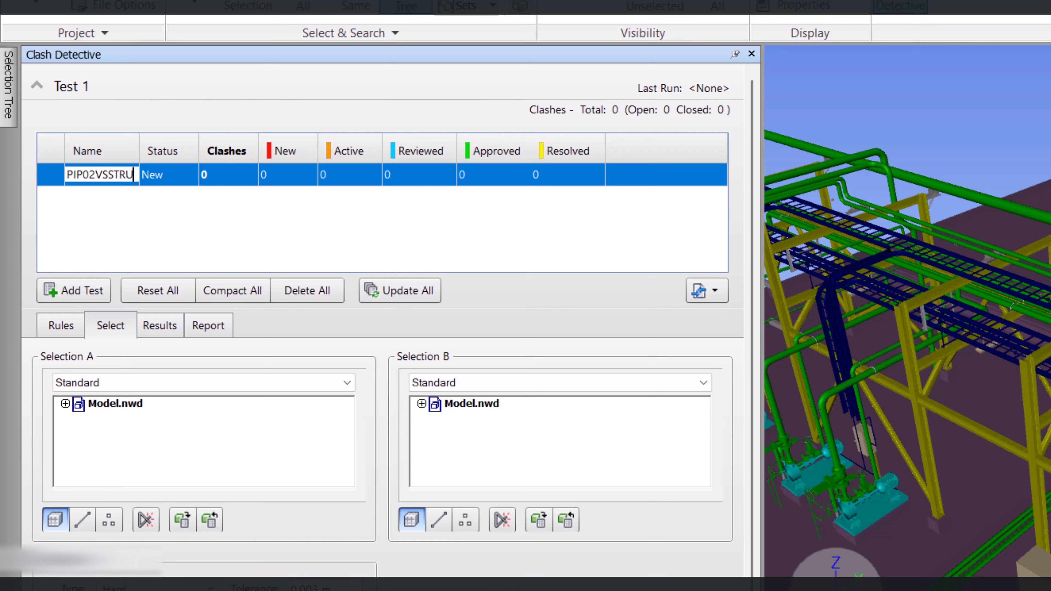
Ignore clashes between items in the same layer and choose /SITE-PIPING-AREA02 as Selection A
left_click(60, 325)
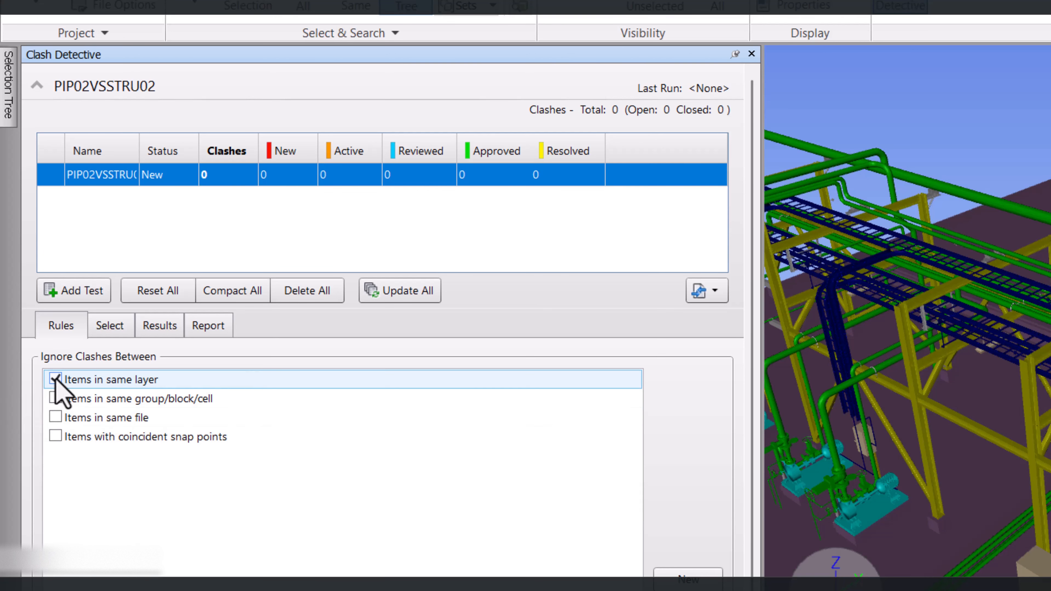
left_click(110, 326)
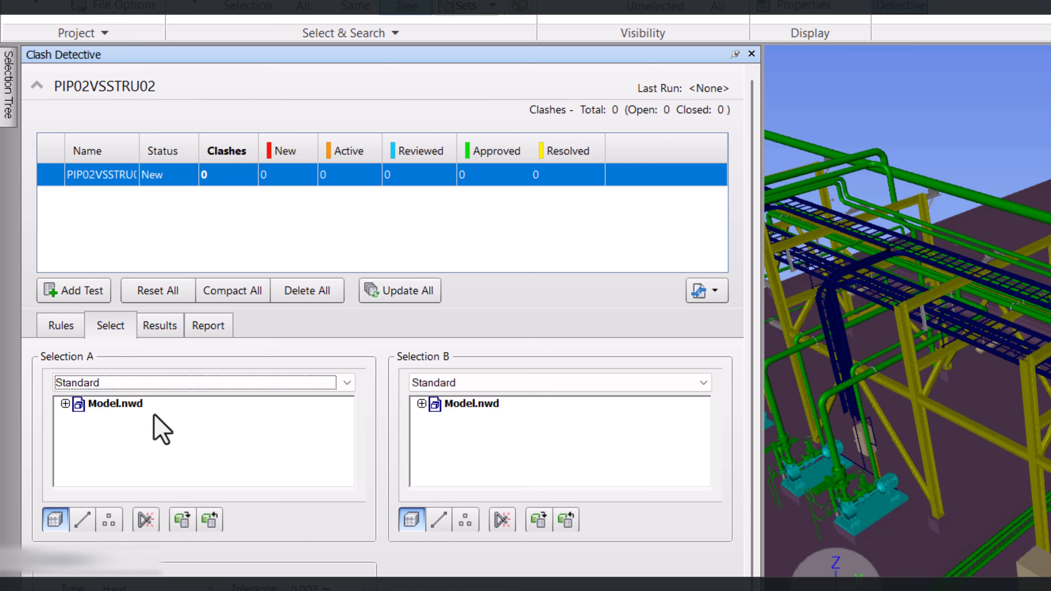
left_click(65, 404)
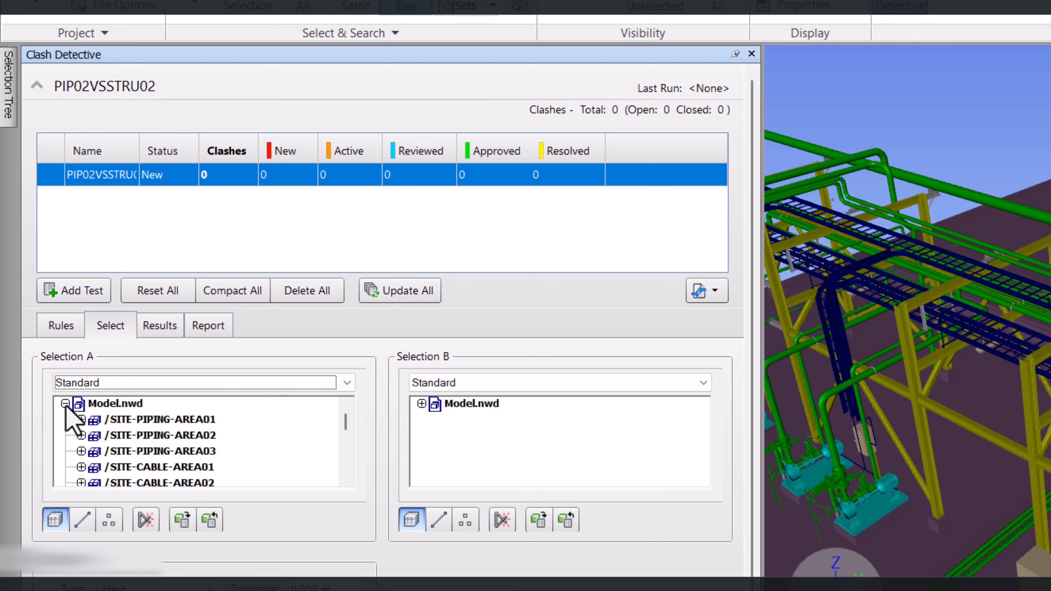
left_click(151, 437)
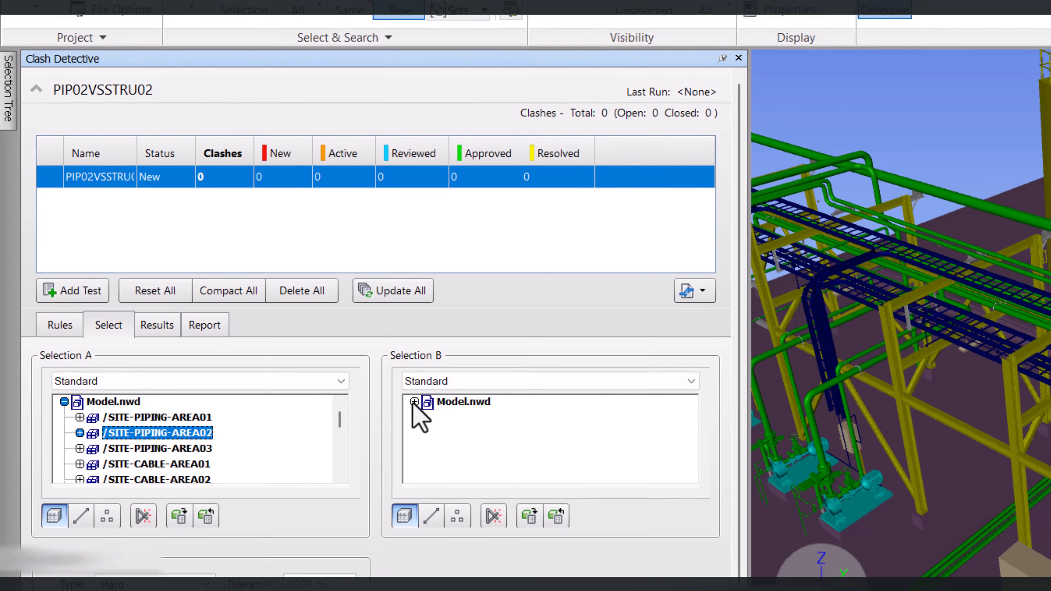
Choose /SITE-STRUCTURAL-AREA02 under Model.nwd as Selection B of the clash test
left_click(421, 404)
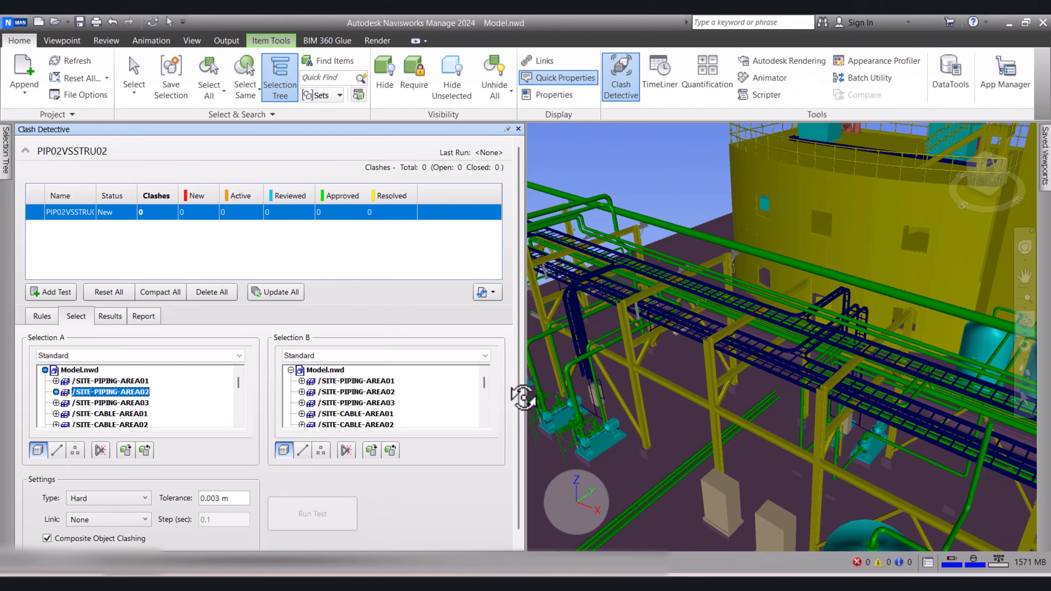
scroll(485, 404, "down", 4)
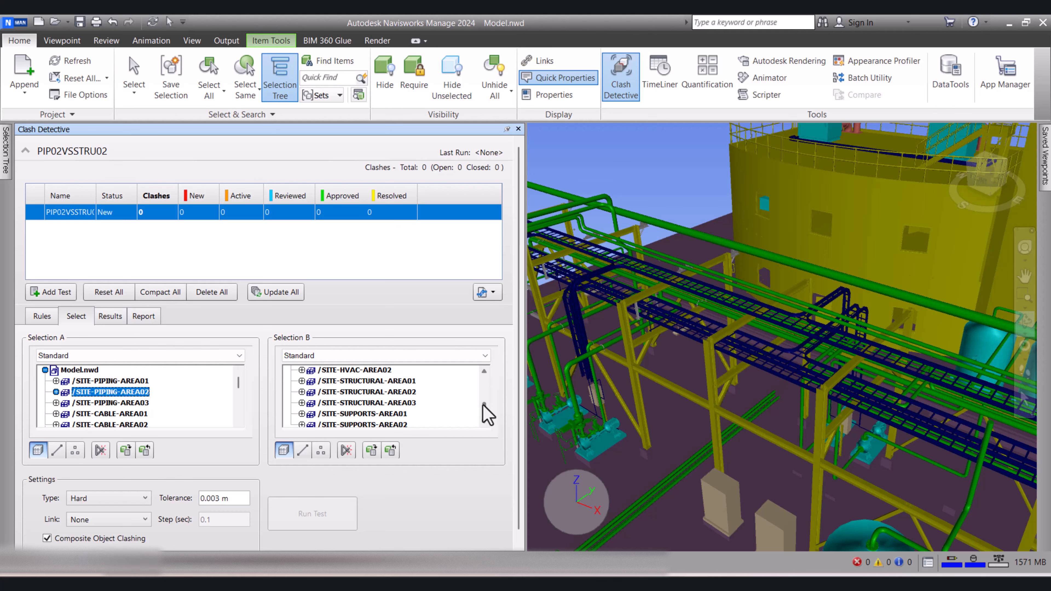
left_click(404, 391)
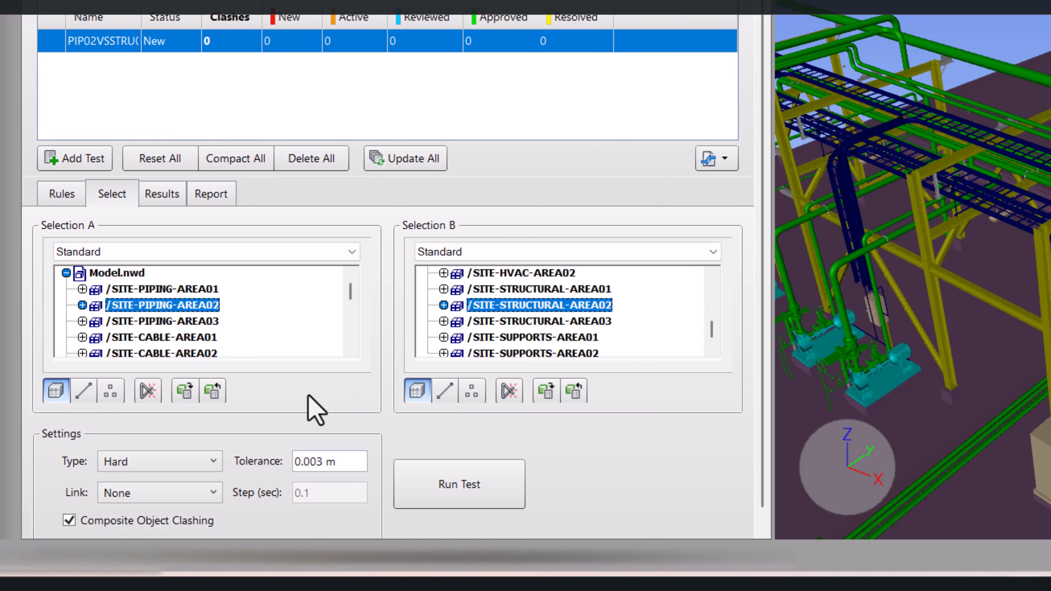
Set the clash type to Hard and run the PIP02VSSTRU02 test
scroll(281, 426, "down", 1)
left_click(170, 449)
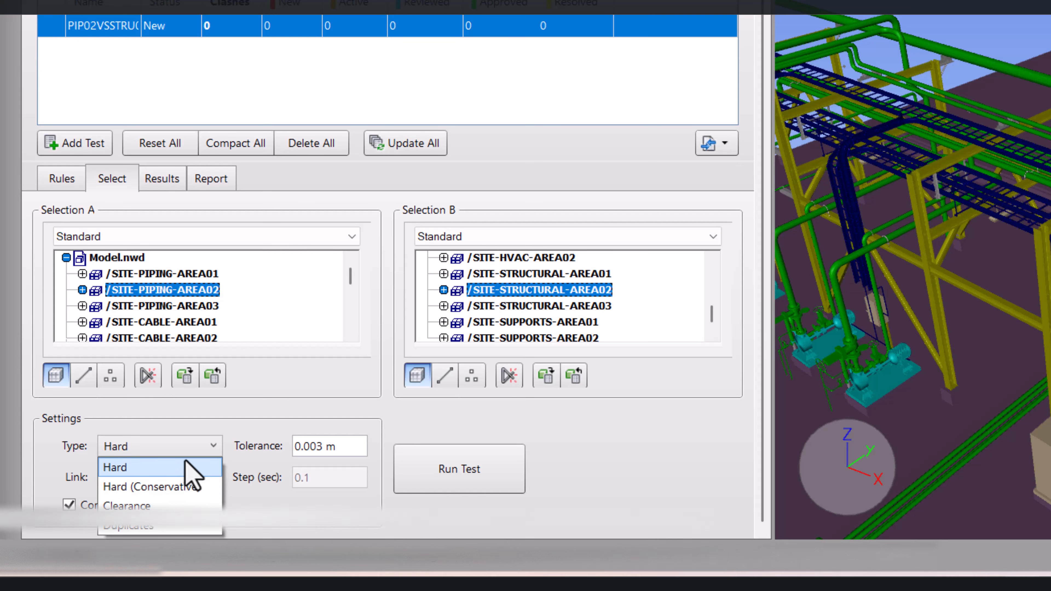
left_click(187, 431)
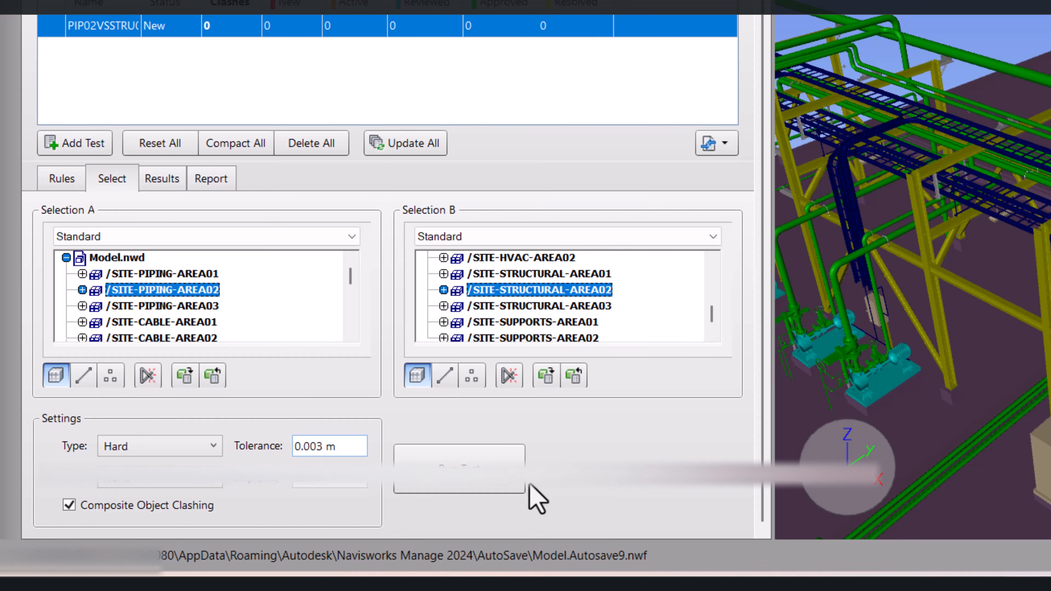
left_click(451, 484)
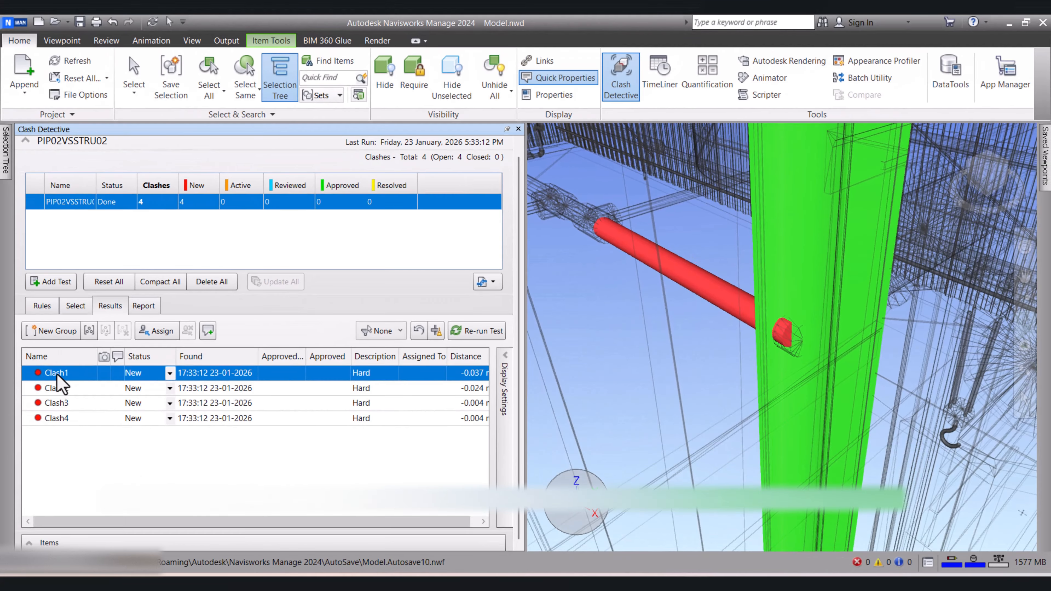
Examine Clash1 and Clash2 in the 3D view from several angles
left_click(57, 375)
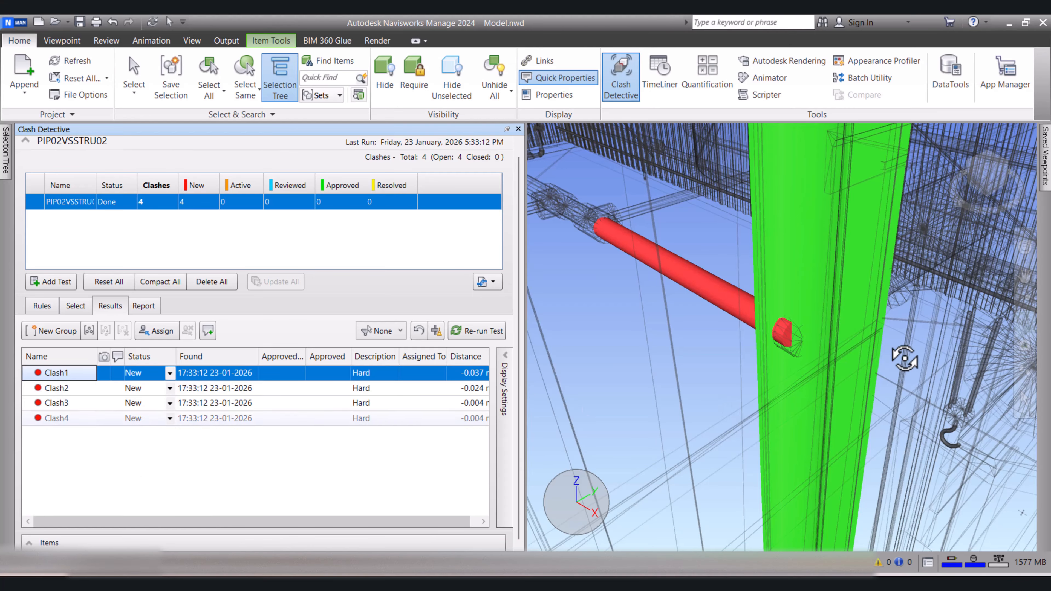
mouse_move(741, 339)
left_mouse_down()
mouse_move(751, 343)
mouse_move(745, 367)
left_mouse_up()
middle_click_drag(782, 352, 788, 350)
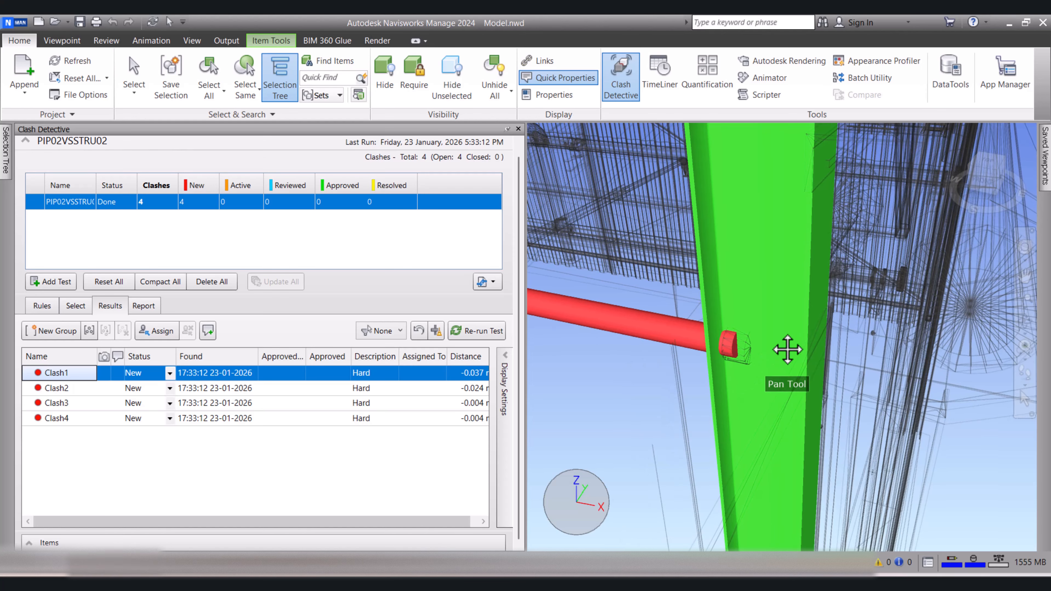
left_click(49, 391, "ctrl")
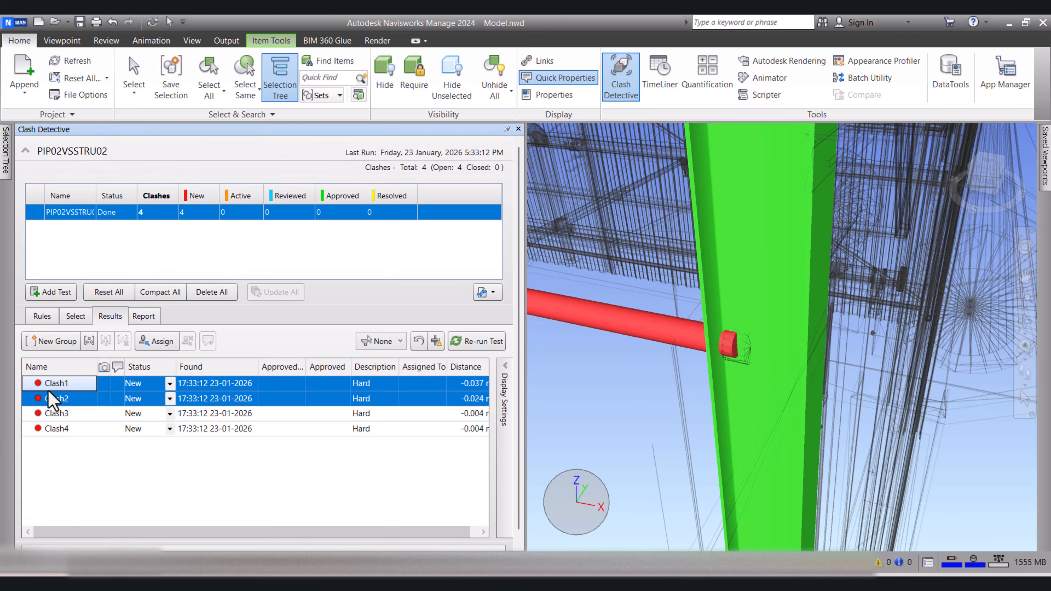
left_click(48, 397)
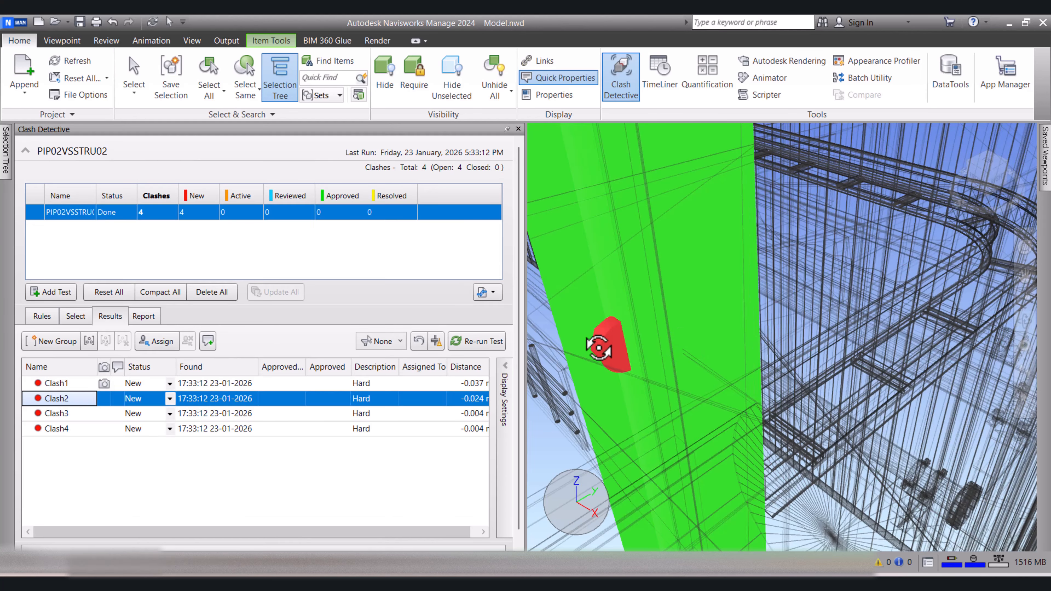
left_click_drag(599, 349, 810, 351)
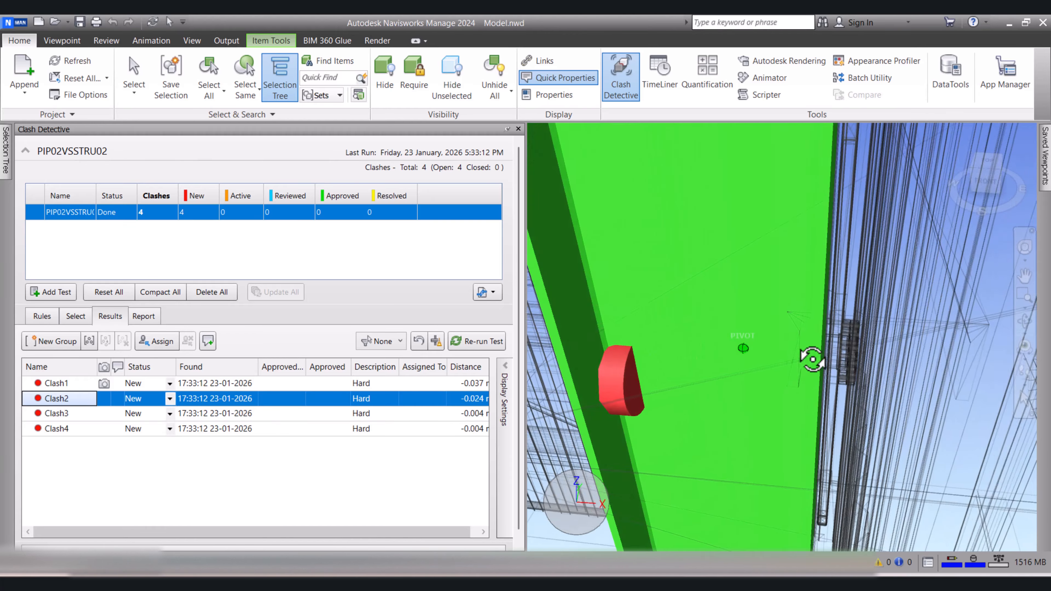
Examine Clash3 and Clash4 in the 3D view, looking around the clashing items
key("Down")
left_click_drag(782, 308, 907, 306)
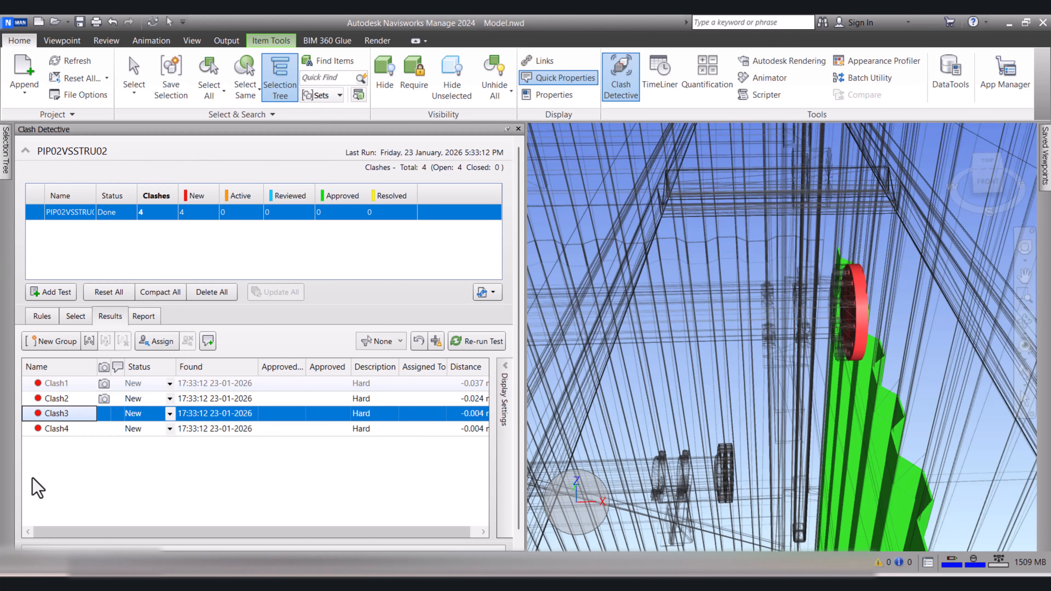
left_click(50, 429)
left_click_drag(782, 472, 894, 455)
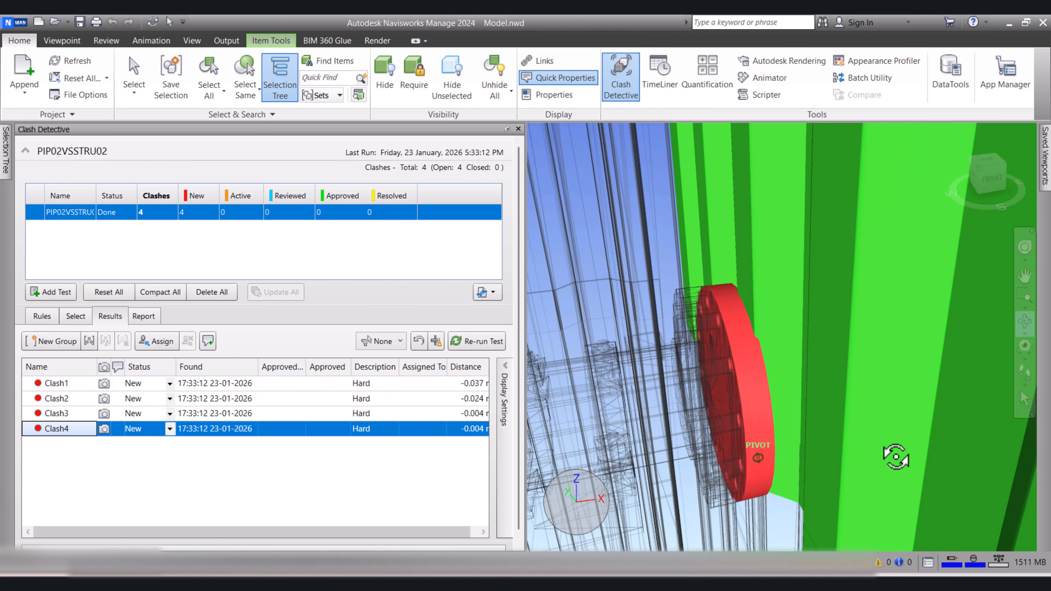
middle_click_drag(788, 395, 774, 259)
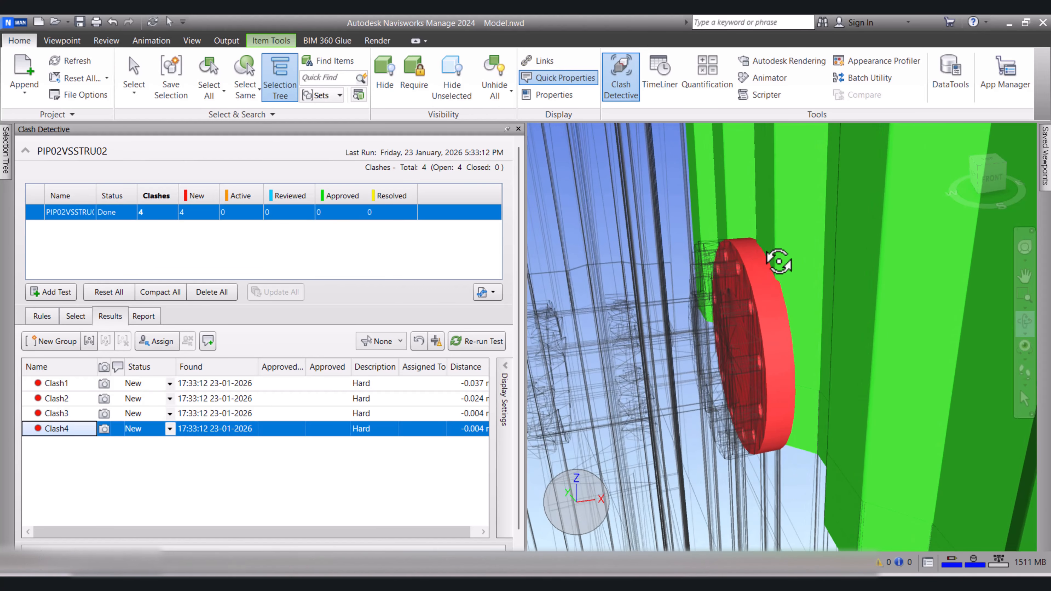
scroll(810, 357, "down", 5)
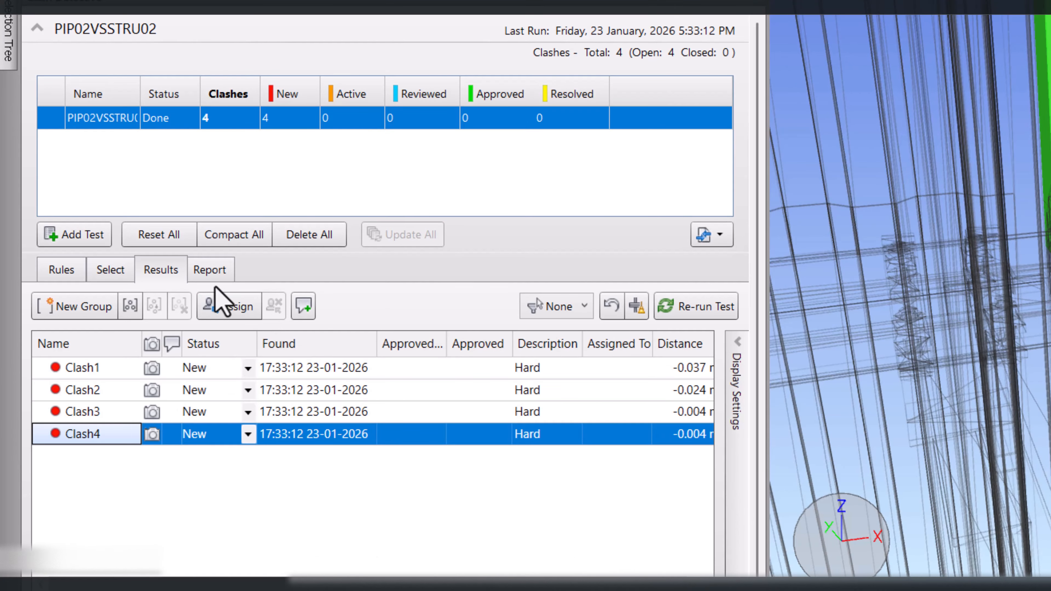
Write a clash report for the current test in Text format and save it as PIP02VSSTRU02 in C:\Temp
left_click(211, 271)
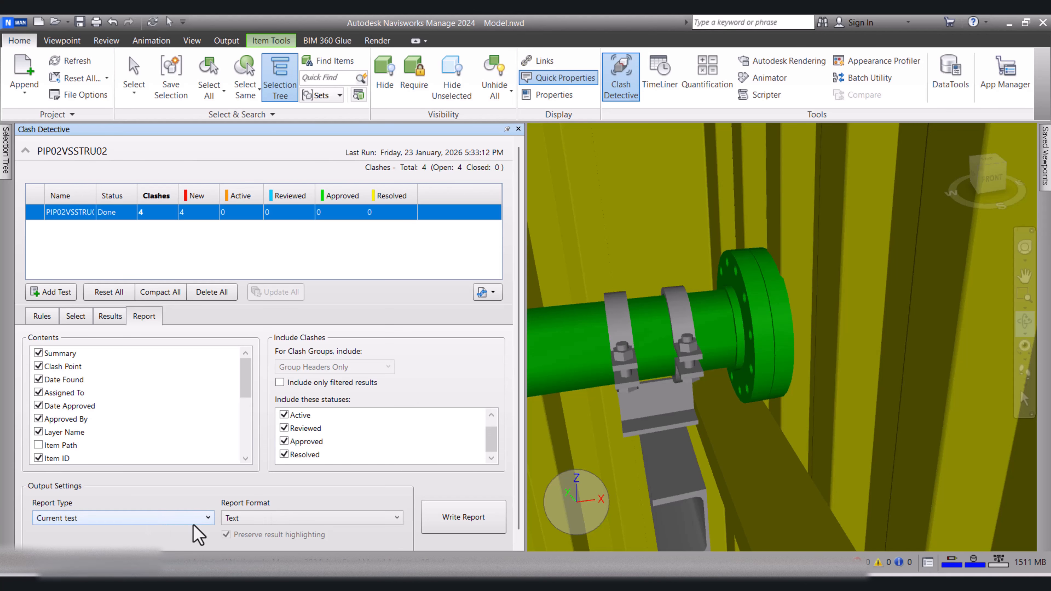
left_click(306, 518)
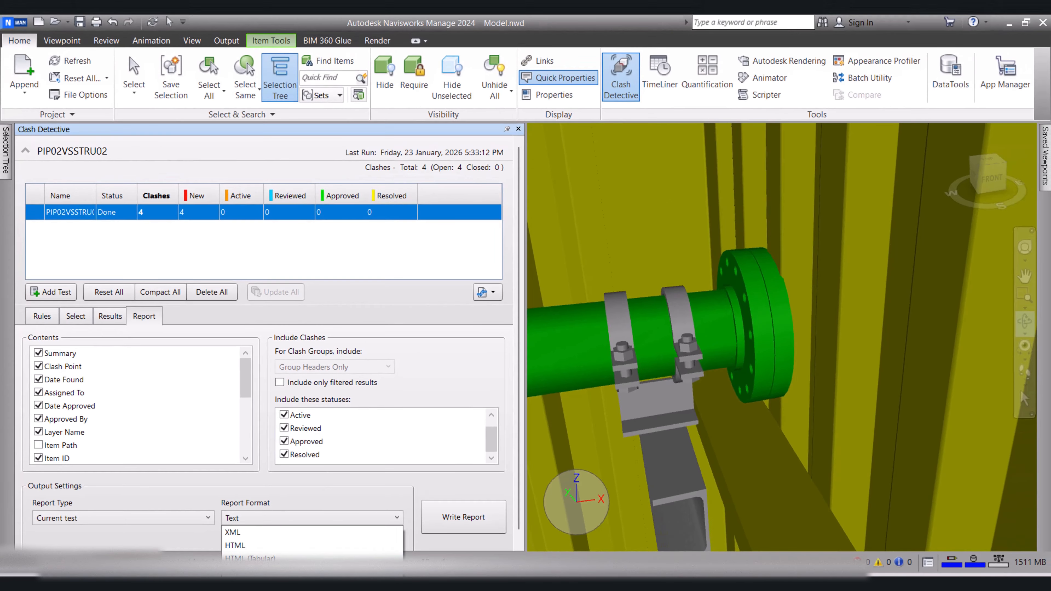
left_click(243, 574)
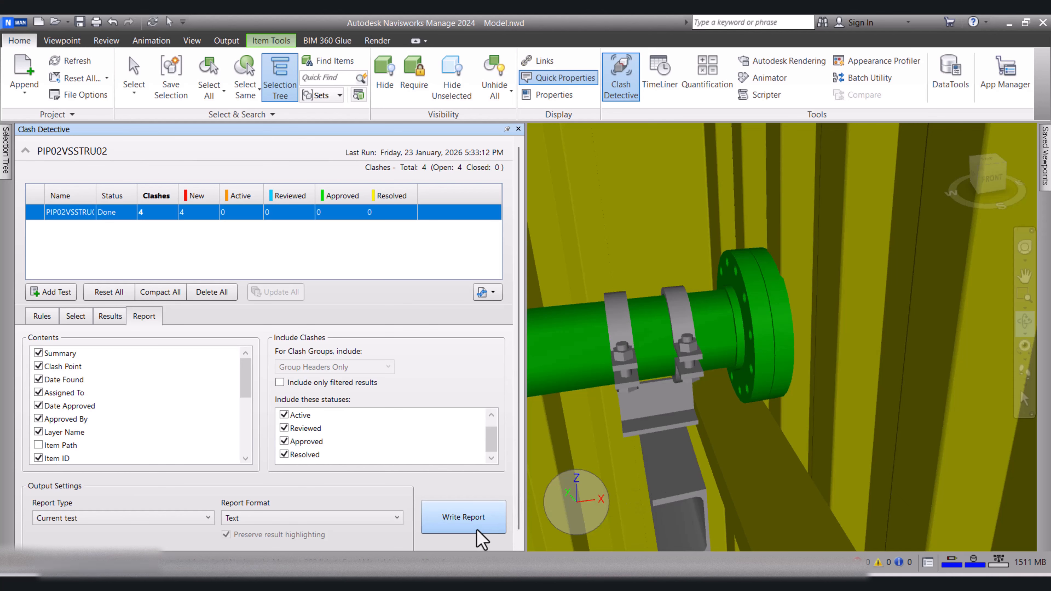
left_click(458, 524)
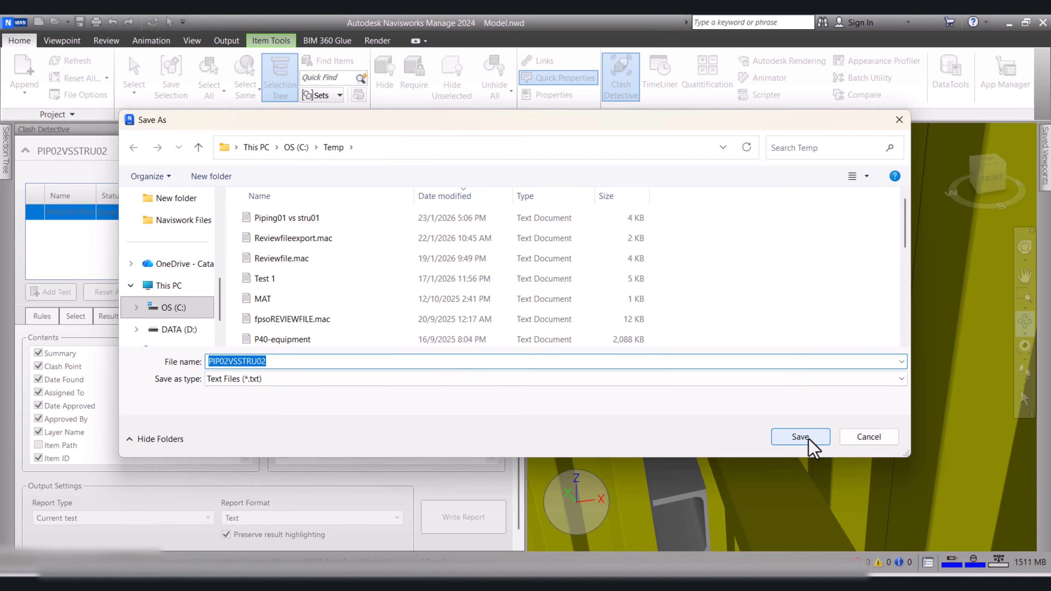
left_click(800, 437)
Open the saved PIP02VSSTRU02 text report, read through its clash entries, and close the report and its folder
left_click(374, 301)
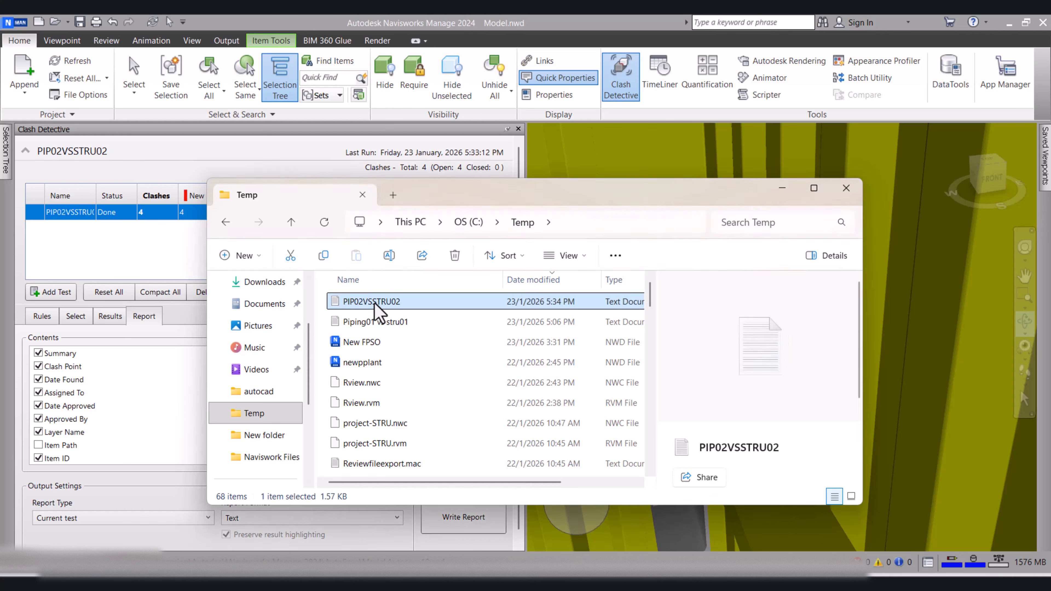
double_click(374, 302)
double_click(450, 178)
scroll(419, 334, "down", 1)
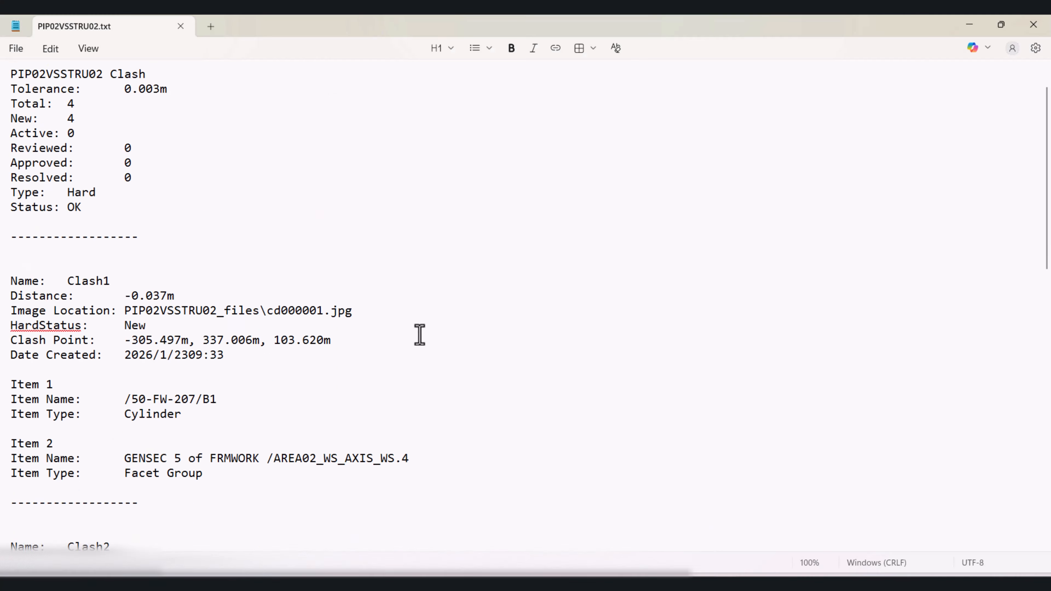
scroll(420, 335, "down", 15)
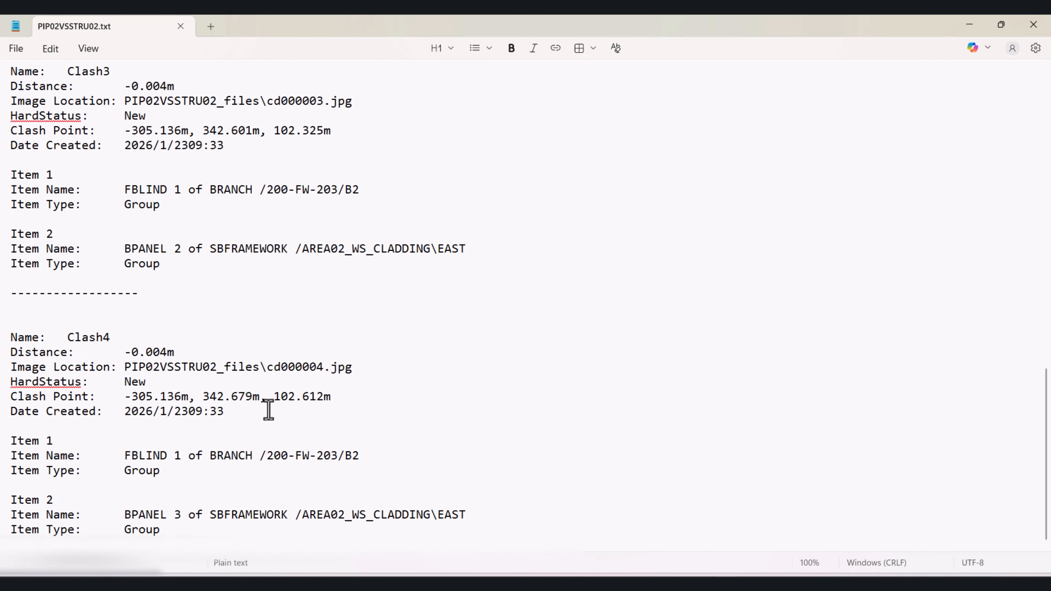
scroll(256, 352, "up", 20)
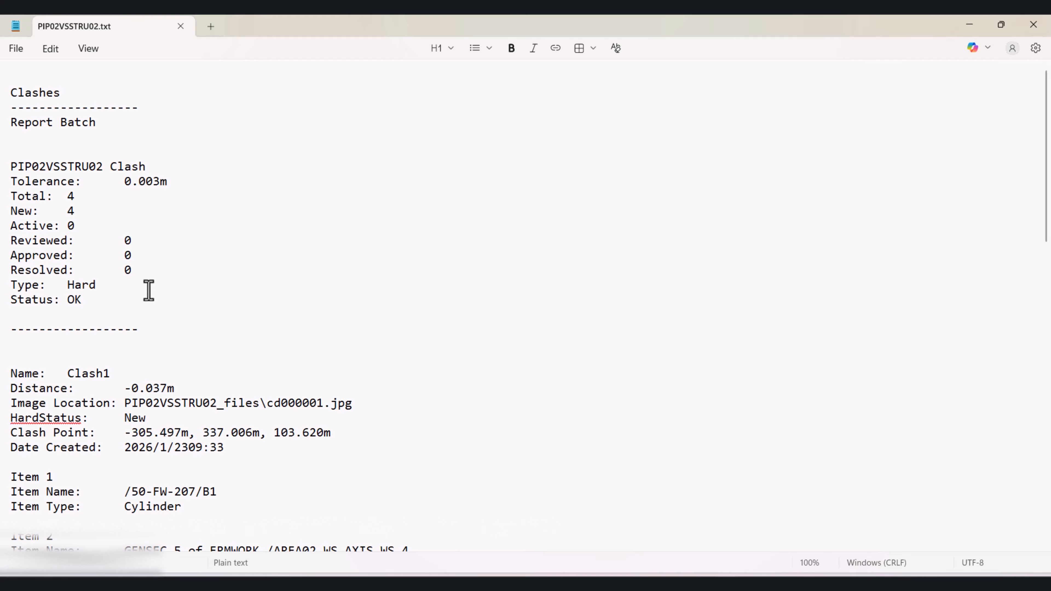
left_click(1033, 24)
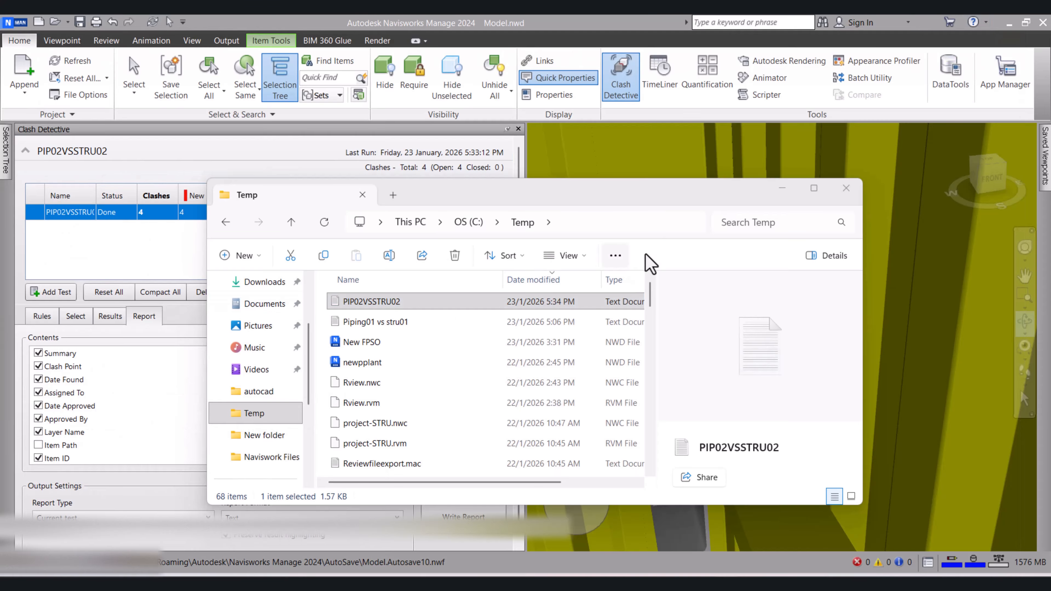
left_click(846, 190)
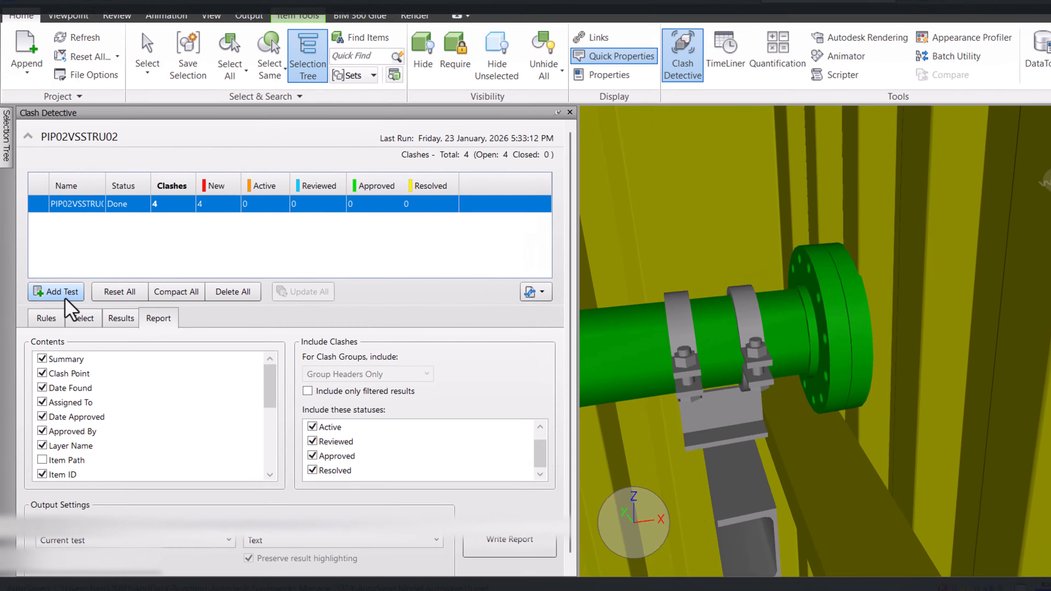
Add a new clash test and rename it PIPE 01 VS STRU 01
left_click(54, 291)
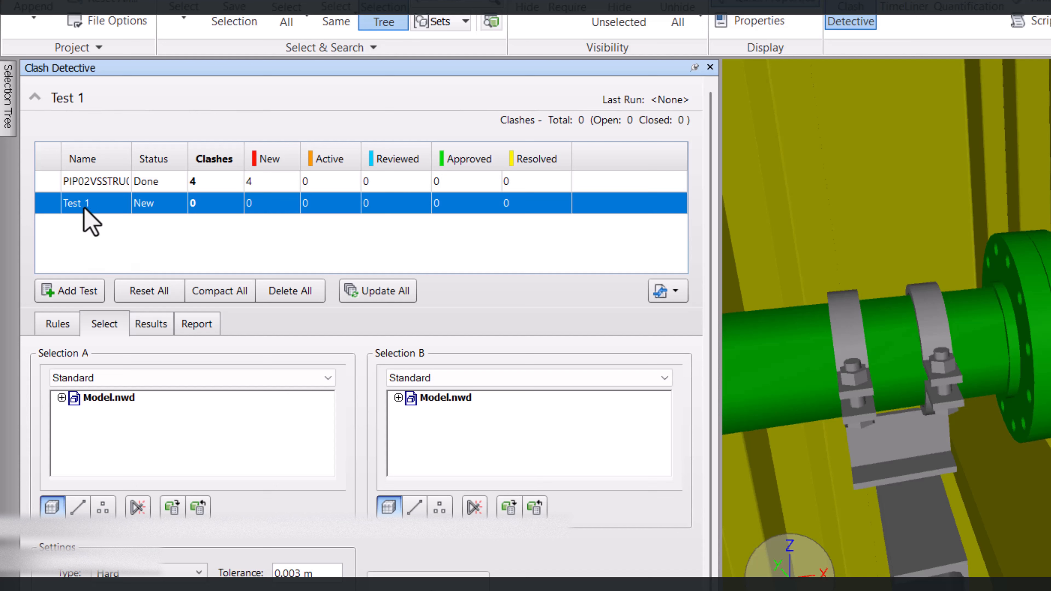
left_click(82, 210)
left_click_drag(98, 206, 43, 204)
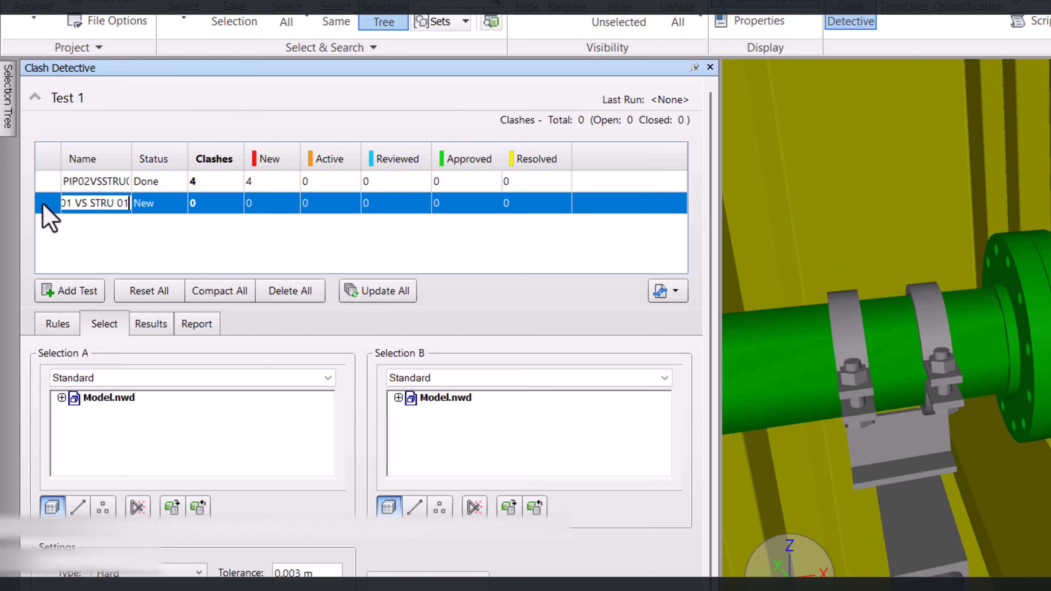
left_click(66, 318)
left_click(115, 329)
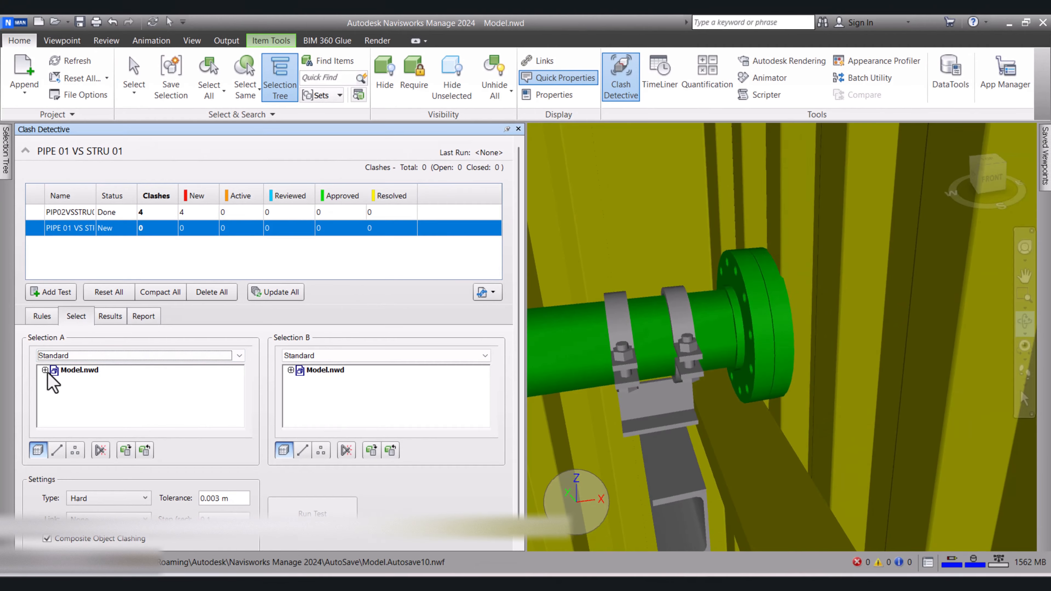
Run the test with /SITE-PIPING-AREA01 as Selection A against /SITE-STRUCTURAL-AREA01 as Selection B
left_click(50, 380)
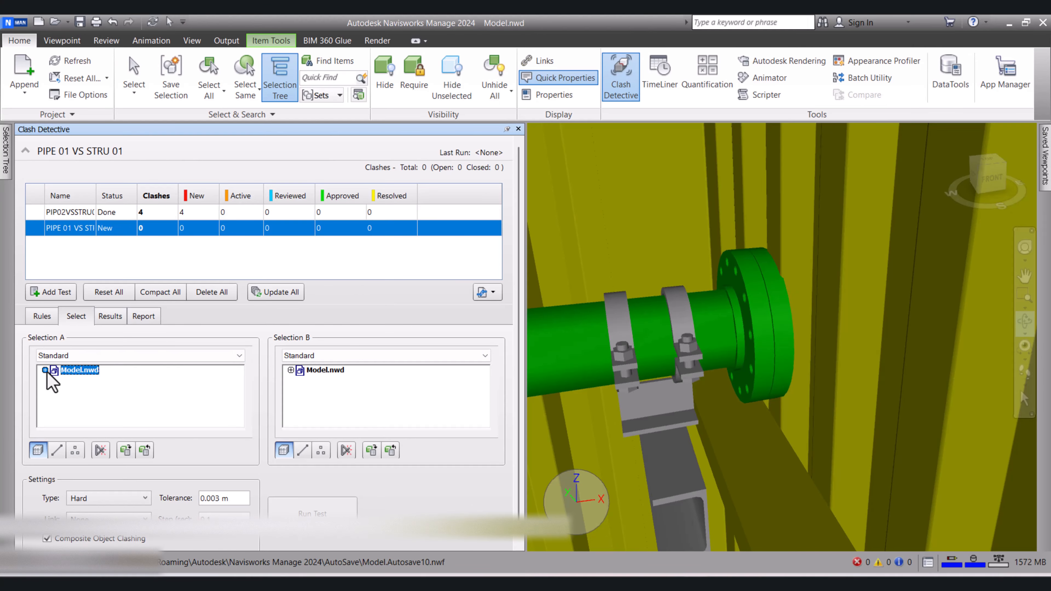
left_click(126, 382)
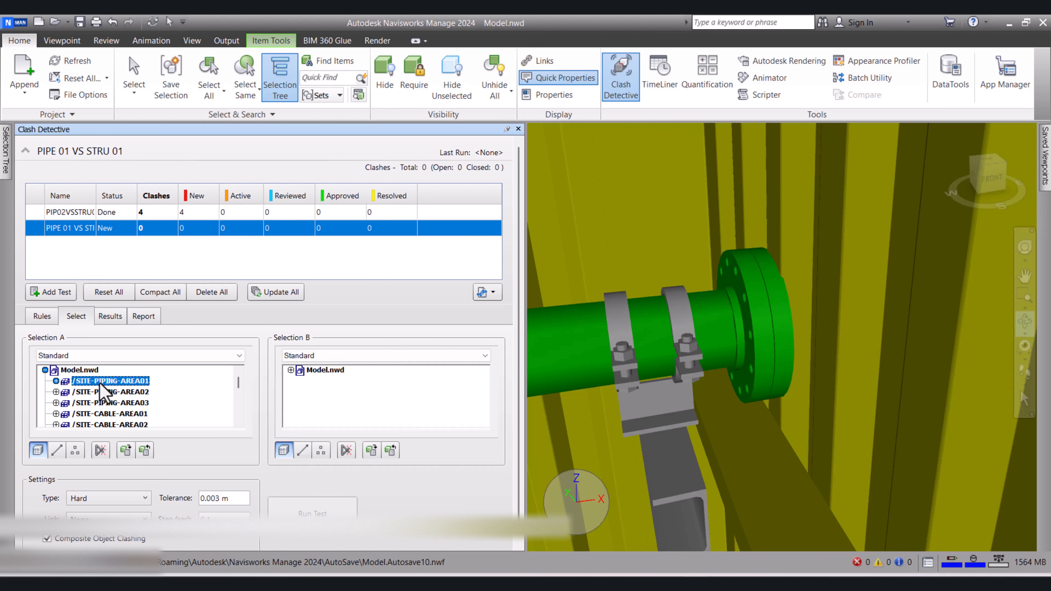
left_click(291, 369)
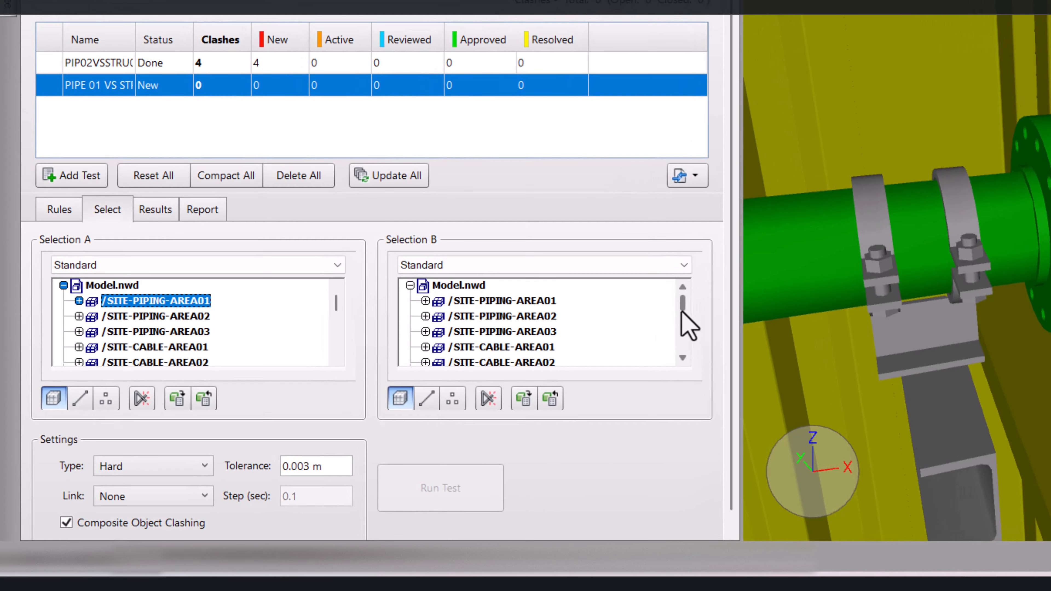
left_click_drag(682, 310, 674, 365)
left_click(562, 288)
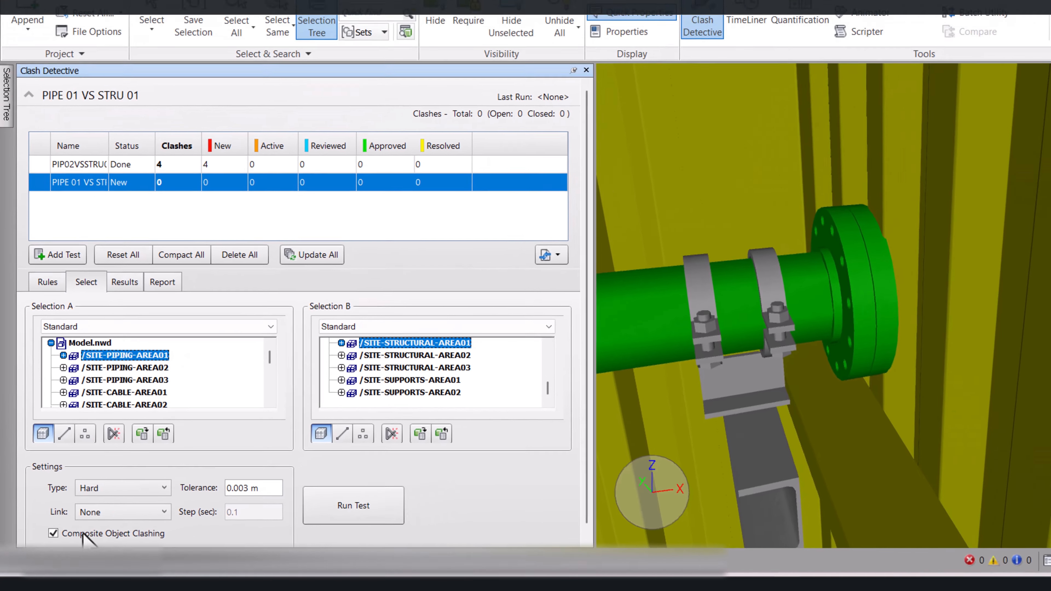
left_click(434, 495)
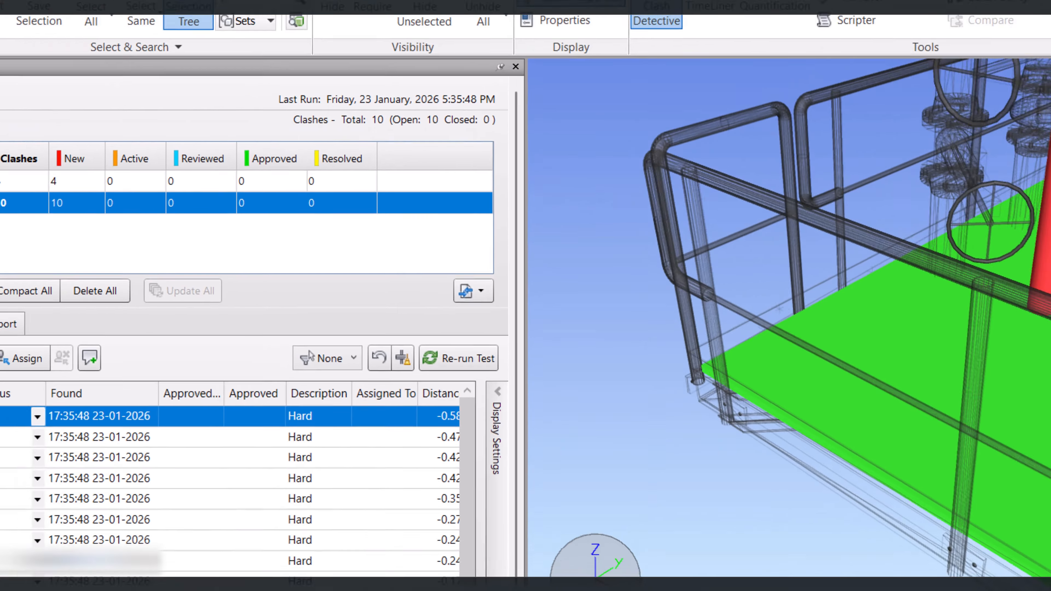
Examine Clash1 and Clash2 of the PIPE 01 VS STRU 01 test in the 3D view from several angles
middle_click_drag(889, 289, 716, 317)
left_click(62, 398)
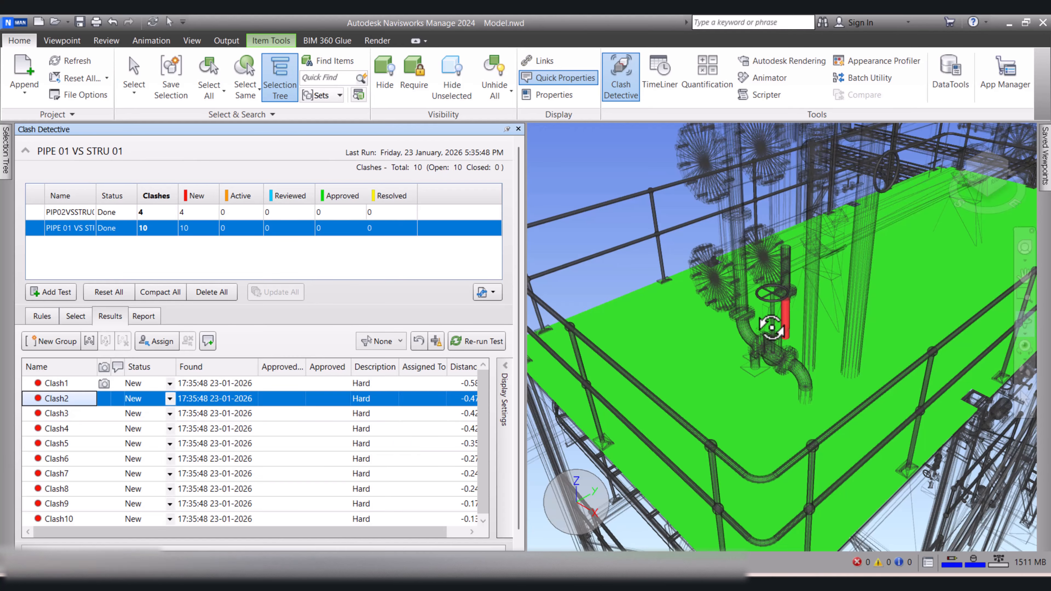
middle_click_drag(781, 355, 884, 374, "shift")
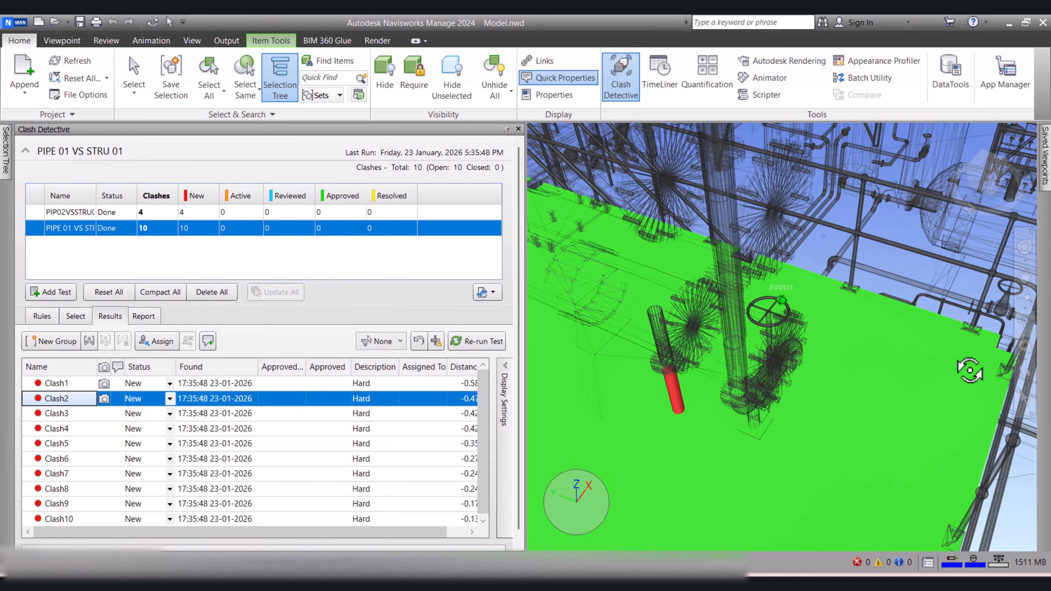
middle_click_drag(744, 434, 873, 269)
middle_click_drag(809, 282, 821, 266, "shift")
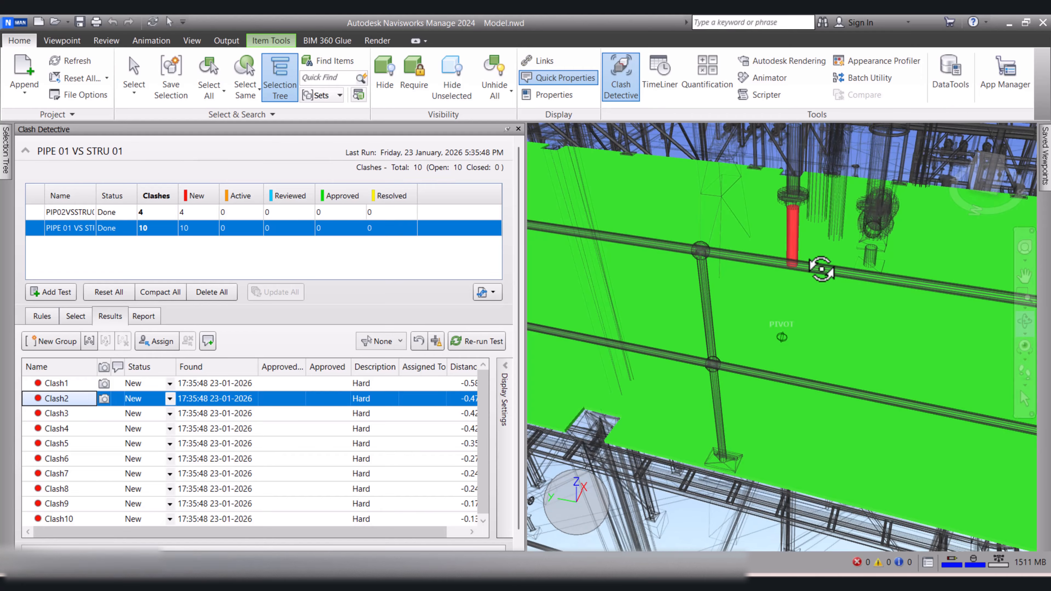
Examine Clash3, Clash4 and Clash5 in the 3D view, looking around the pipe and platform of Clash5
left_click(52, 420)
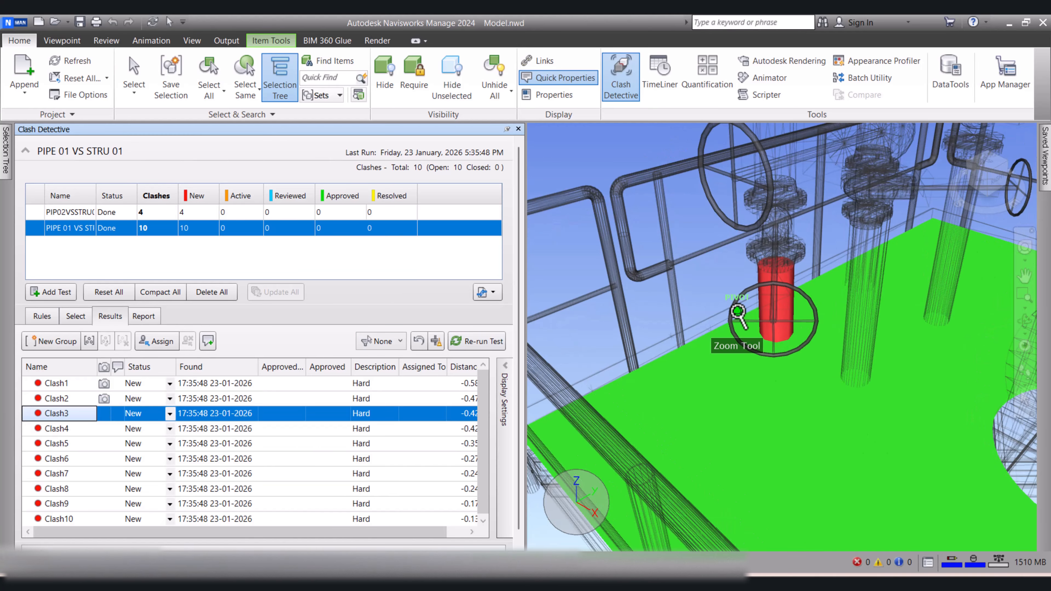
key("Down")
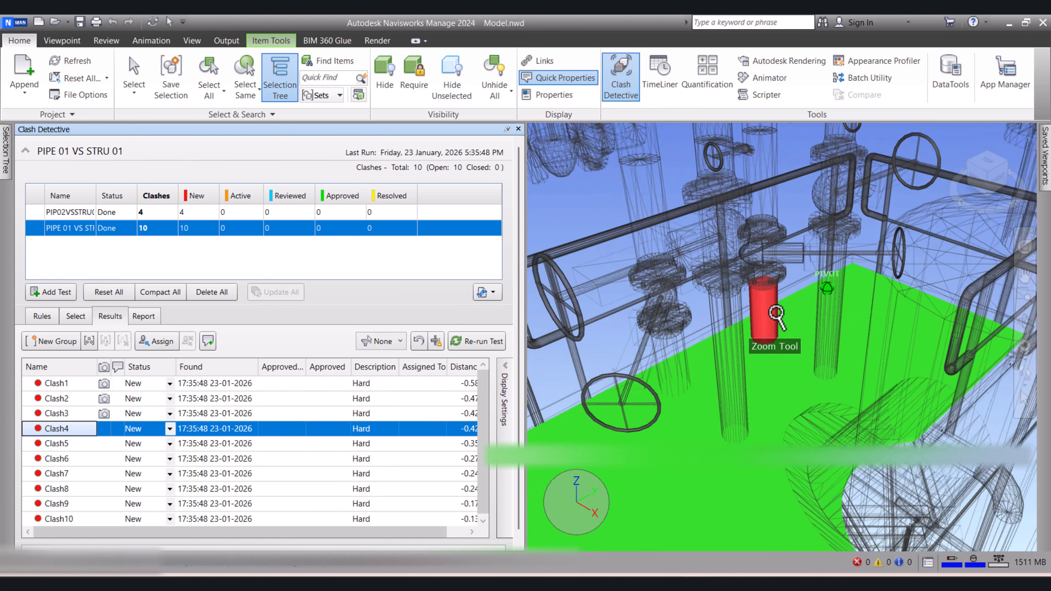
key("Down")
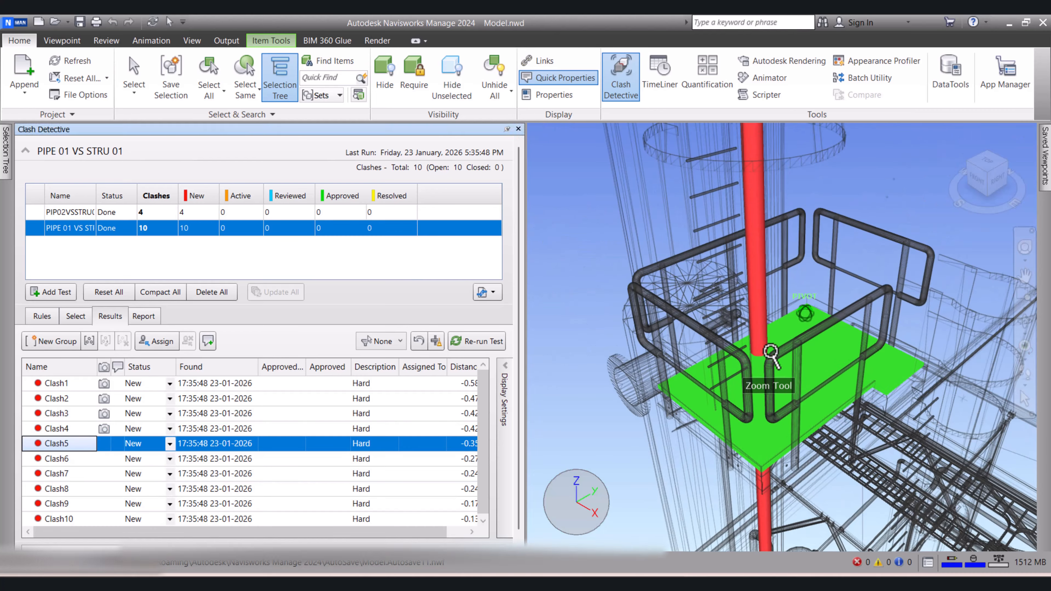
mouse_move(720, 407)
left_mouse_down()
mouse_move(563, 364)
mouse_move(561, 343)
mouse_move(597, 342)
left_mouse_up()
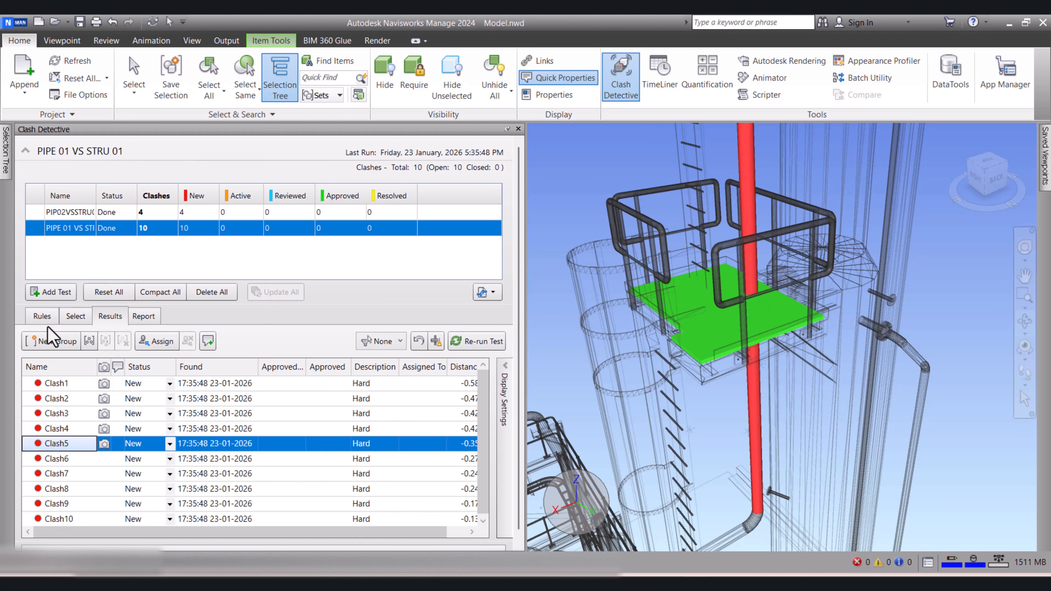
Add another clash test below PIPE 01 VS STRU 01
left_click(58, 292)
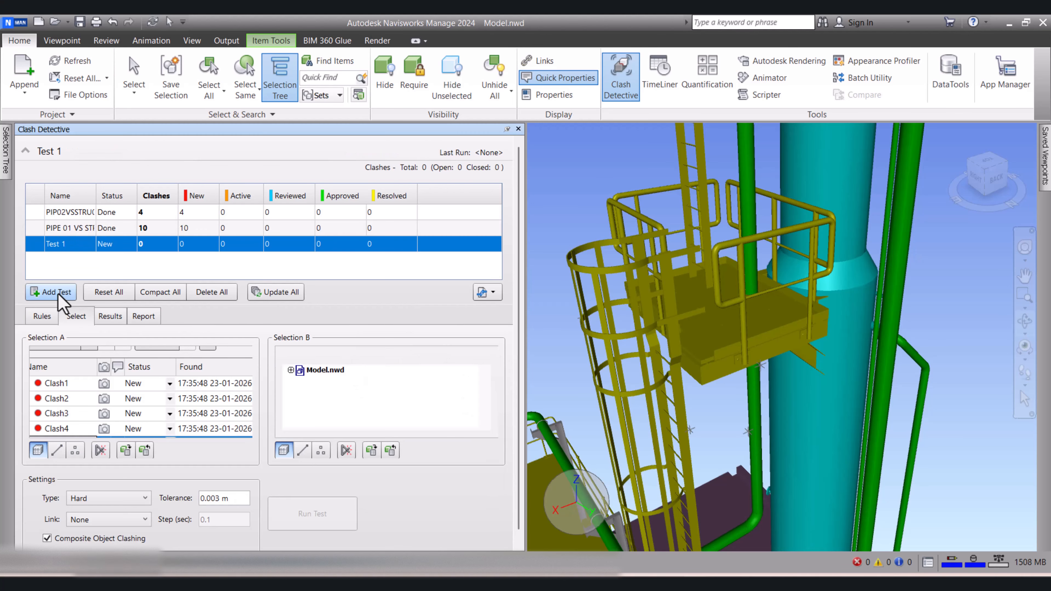